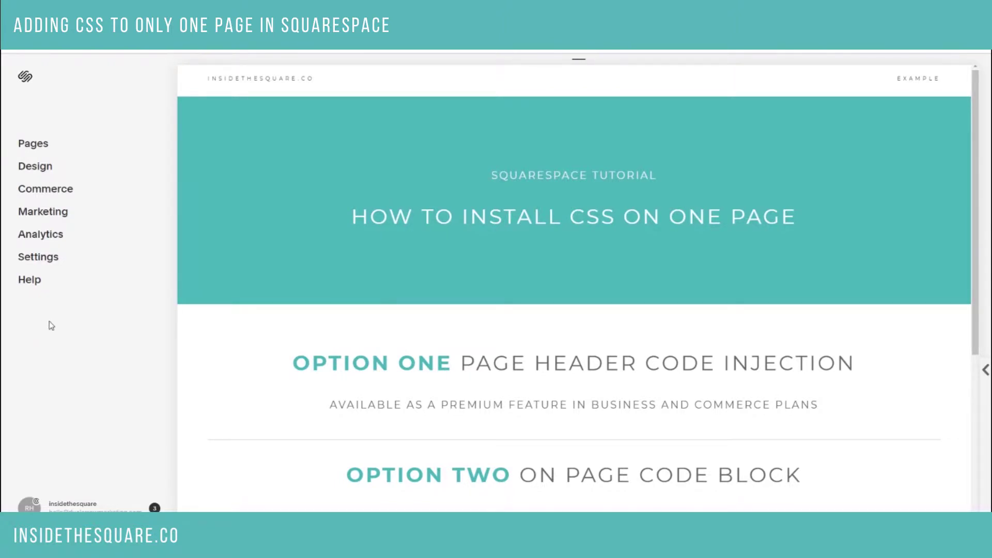
Show the Pages panel listing the site's pages beside the tutorial page preview.
left_click(43, 145)
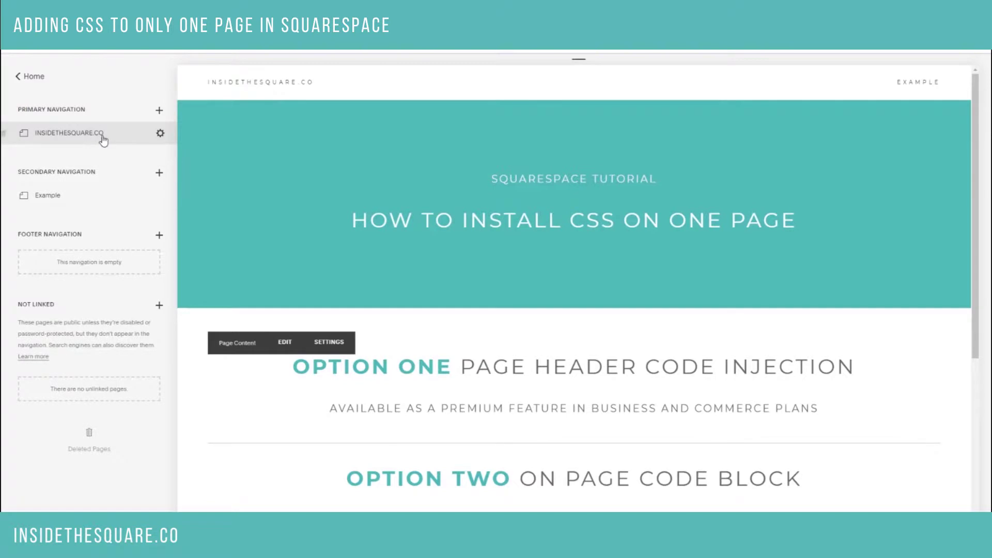
Open the INSIDETHESQUARE.CO page settings at the Advanced tab's empty page header code injection box.
left_click(160, 134)
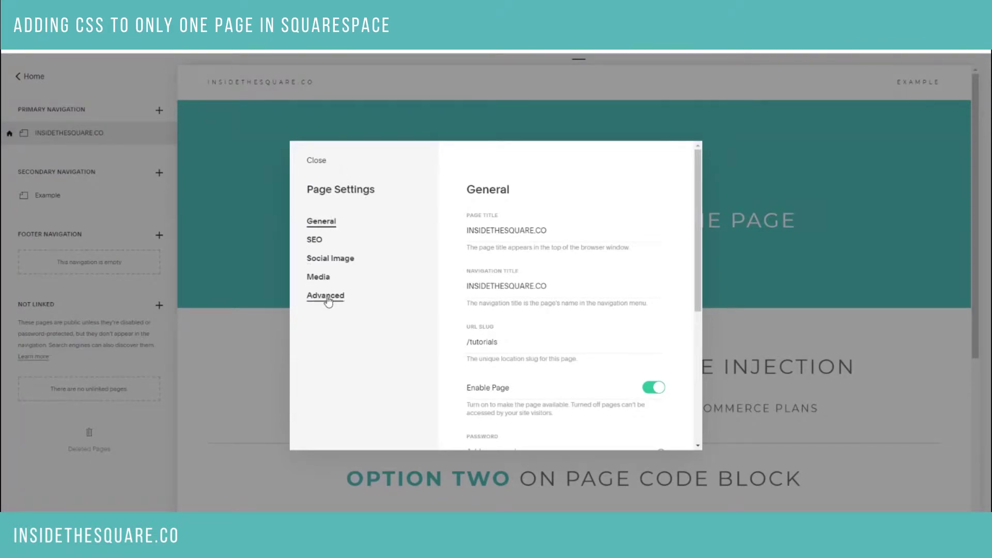
left_click(328, 301)
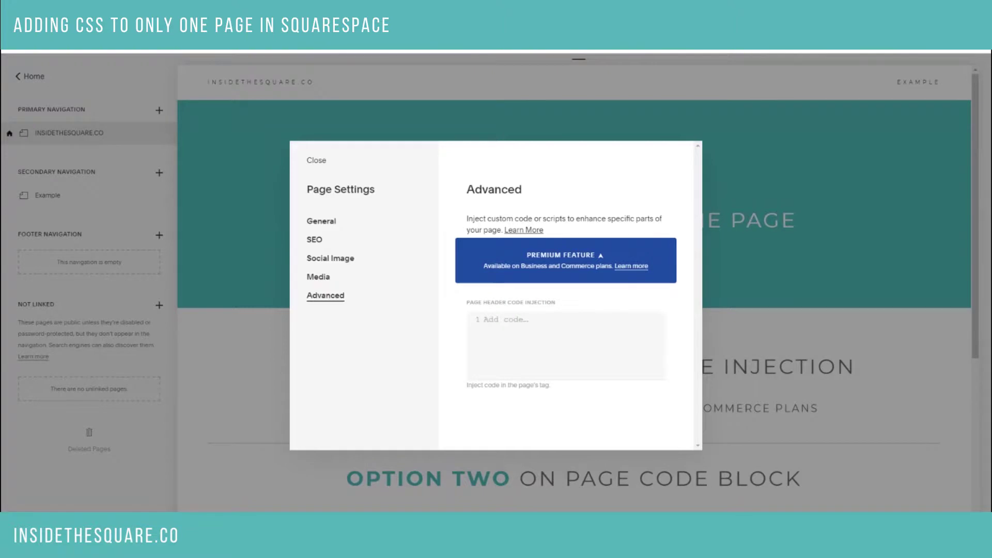
left_click(514, 336)
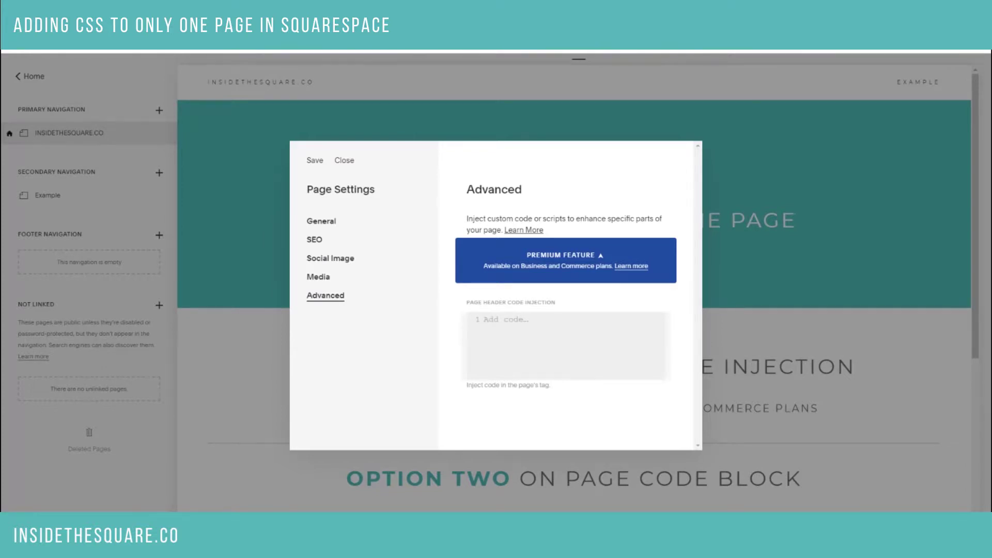
Inject <style>.Footer {display:none!important}</style> into the home page header and save.
type("<style></style>")
left_click(511, 320)
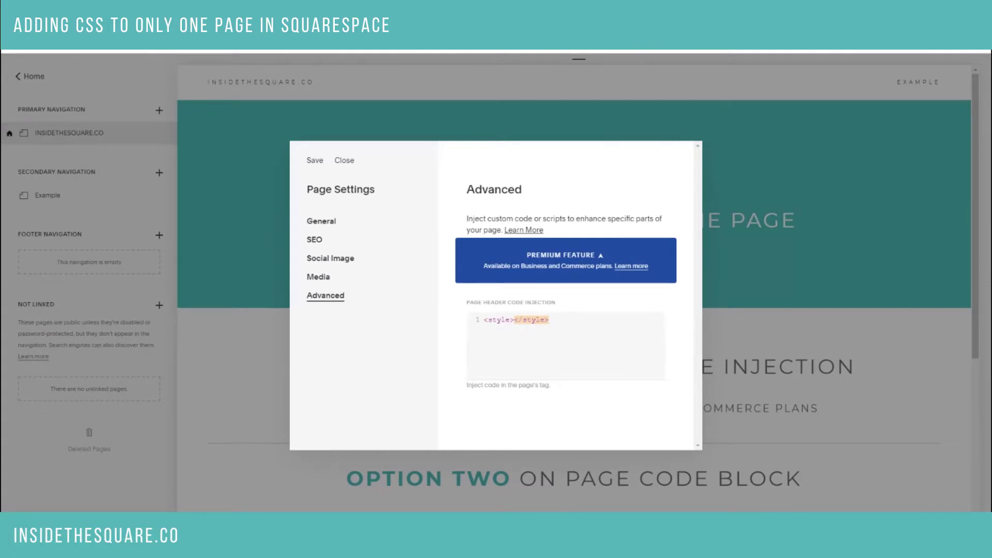
left_click(514, 320)
type(".Footer {display:none!important}")
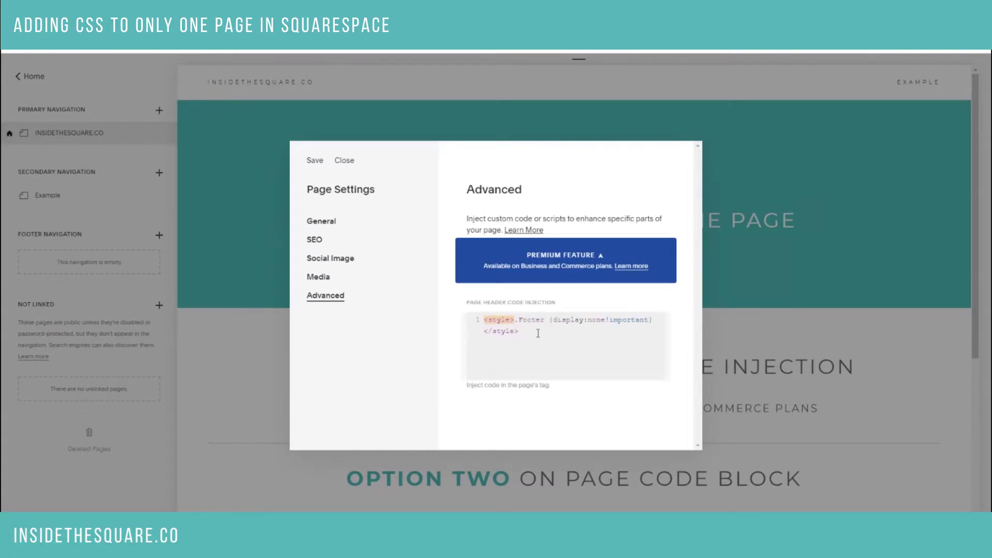
triple_click(490, 323)
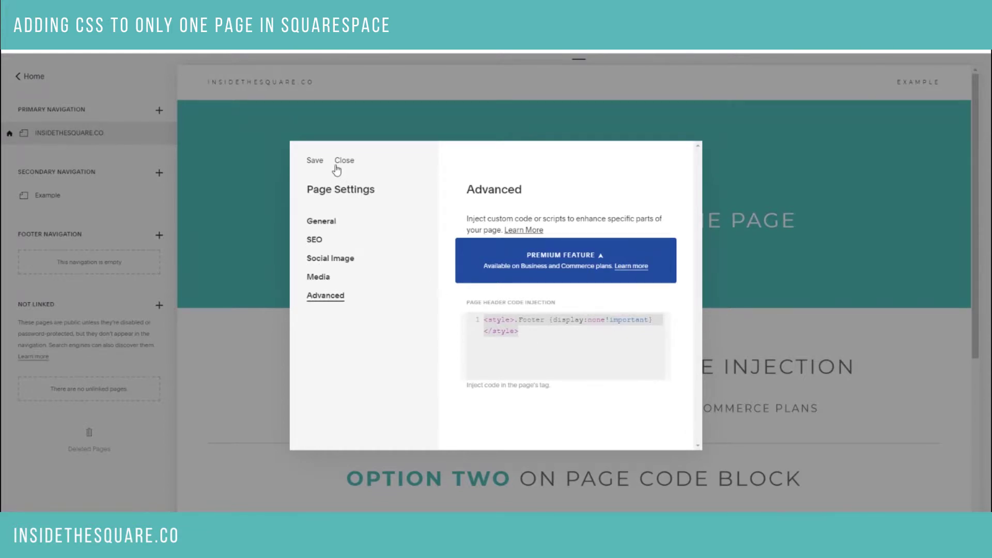
left_click(316, 160)
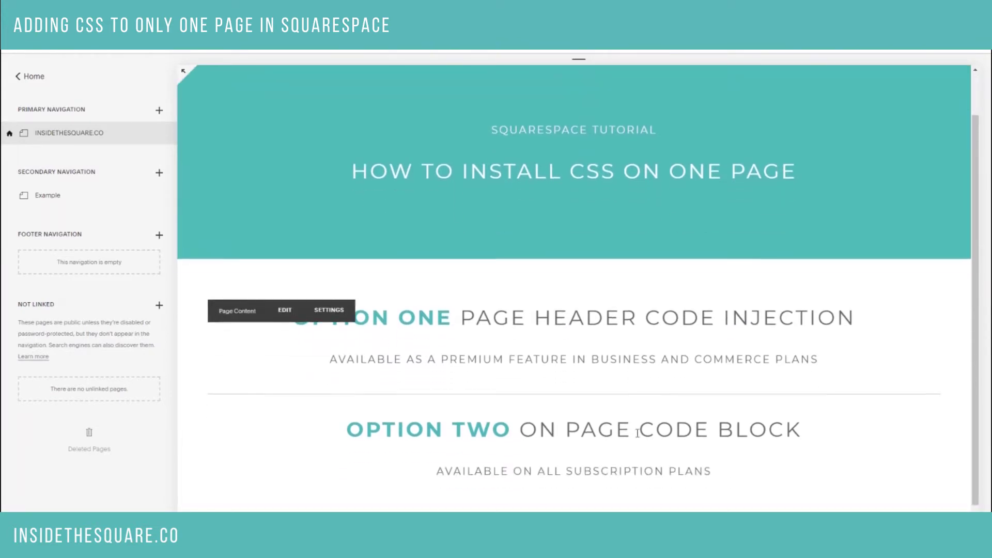
Delete the footer-hiding code from the page's header code injection and save it empty.
scroll(191, 155, "up", 1)
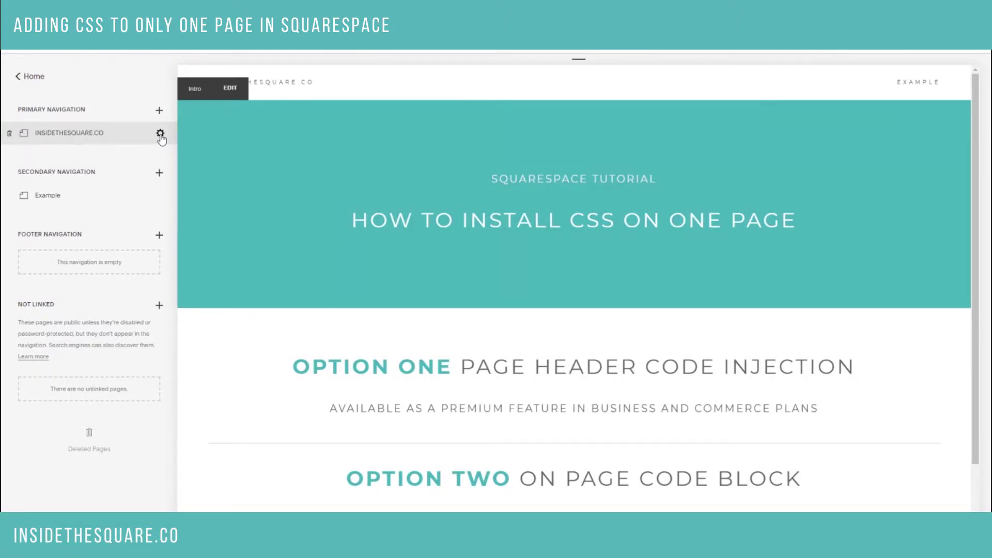
left_click(160, 133)
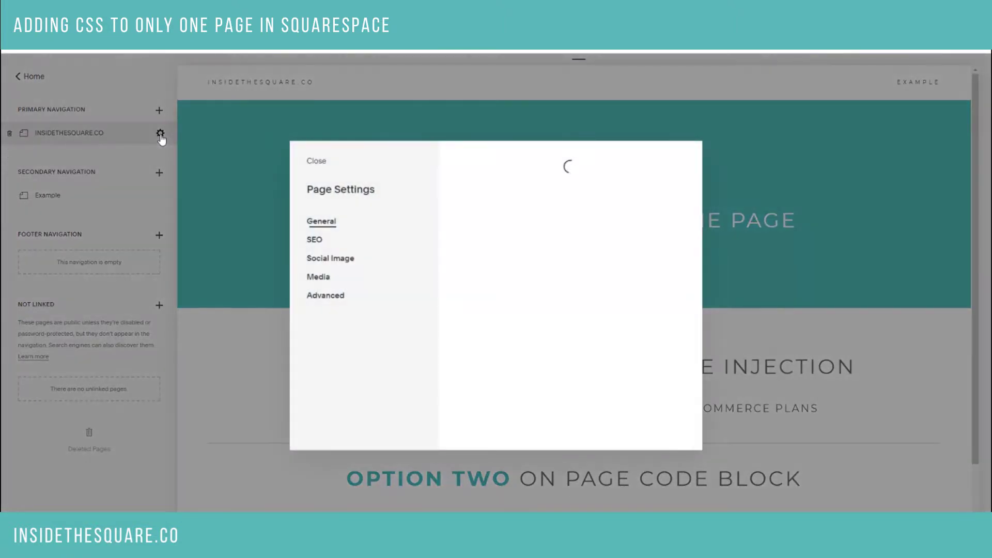
left_click(325, 296)
left_click_drag(523, 329, 462, 312)
key("ctrl+c")
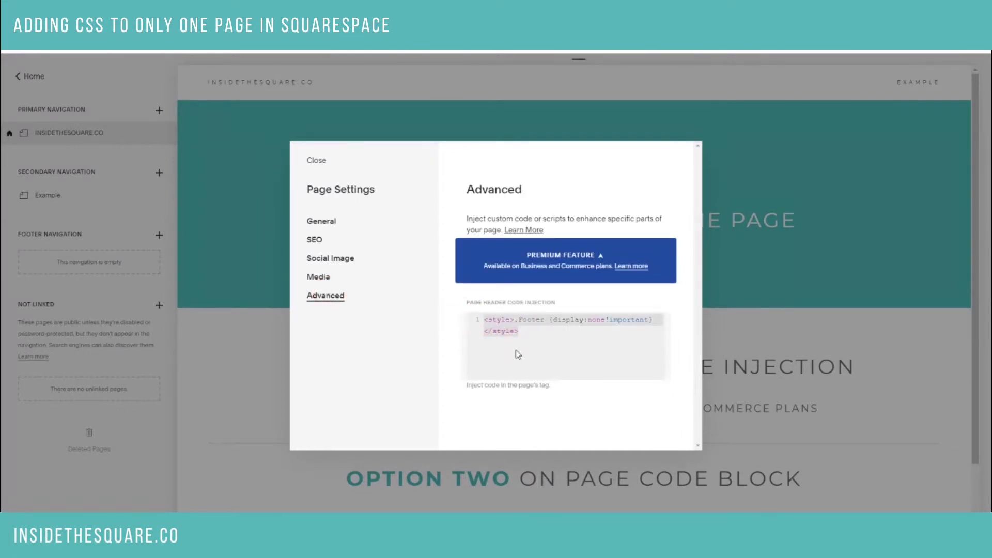
key("BackSpace")
left_click(317, 160)
Scroll through the page preview to confirm the footer appears again.
scroll(731, 332, "down", 5)
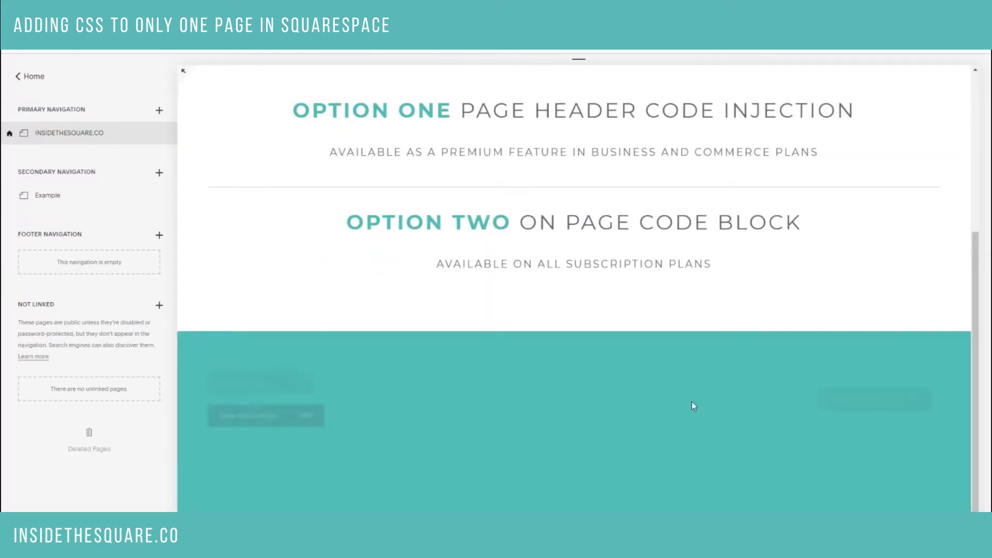
scroll(677, 370, "up", 5)
scroll(573, 289, "down", 2)
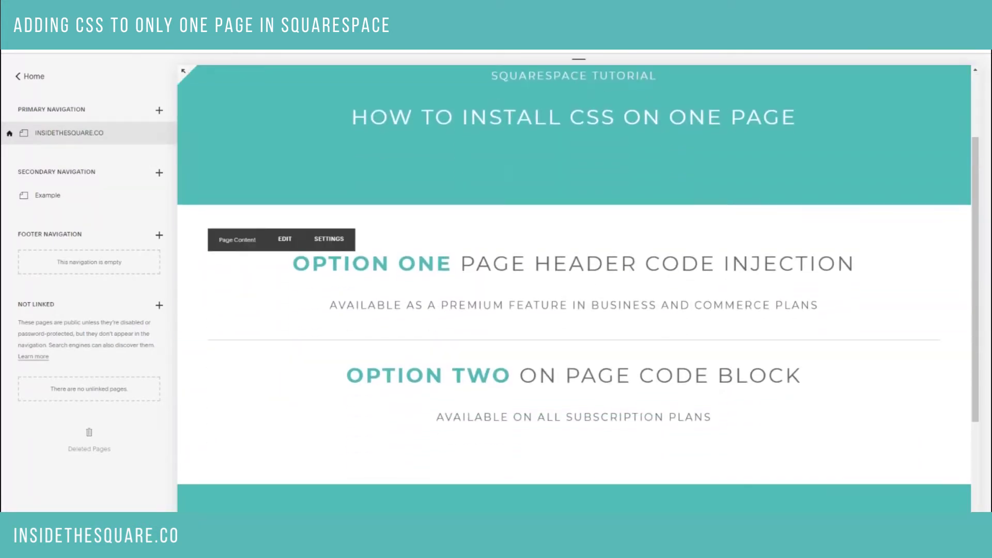
scroll(682, 372, "down", 3)
scroll(682, 372, "up", 1)
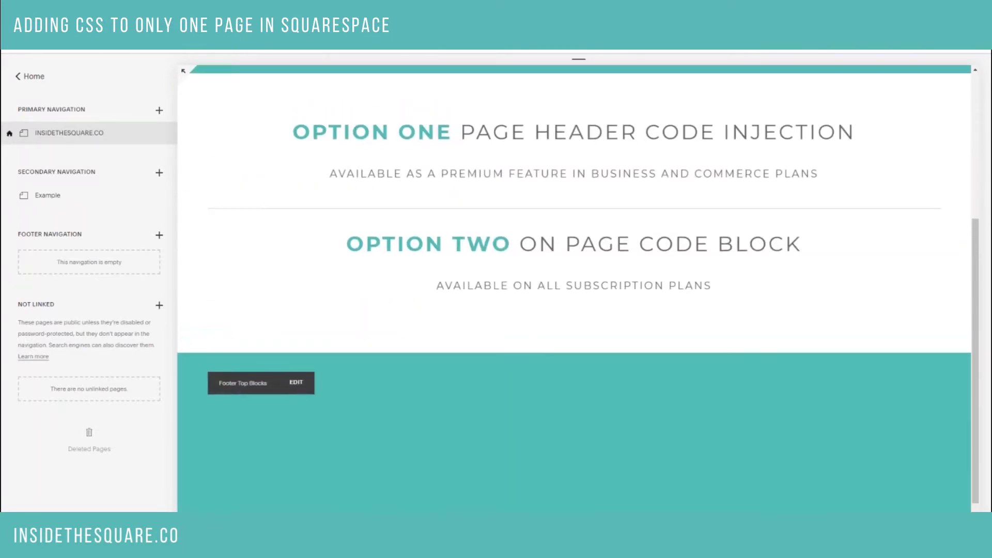
scroll(687, 370, "up", 2)
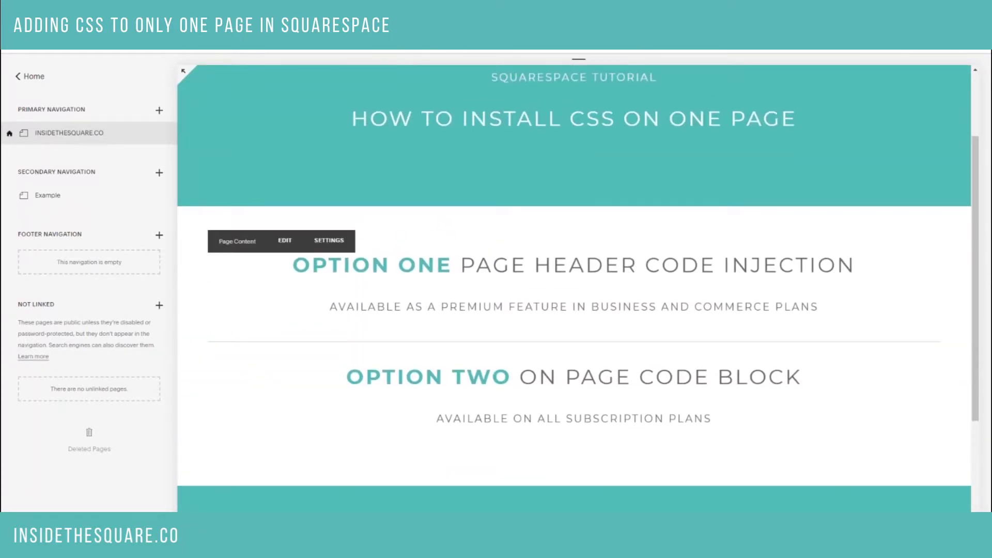
scroll(693, 383, "up", 1)
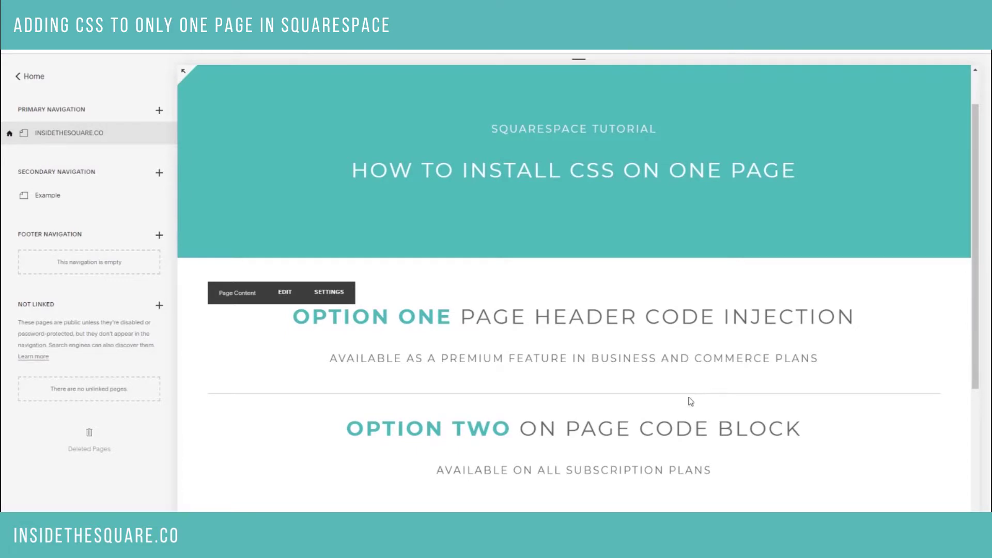
Edit the page content and insert a Code block found by searching 'code'.
left_click(284, 292)
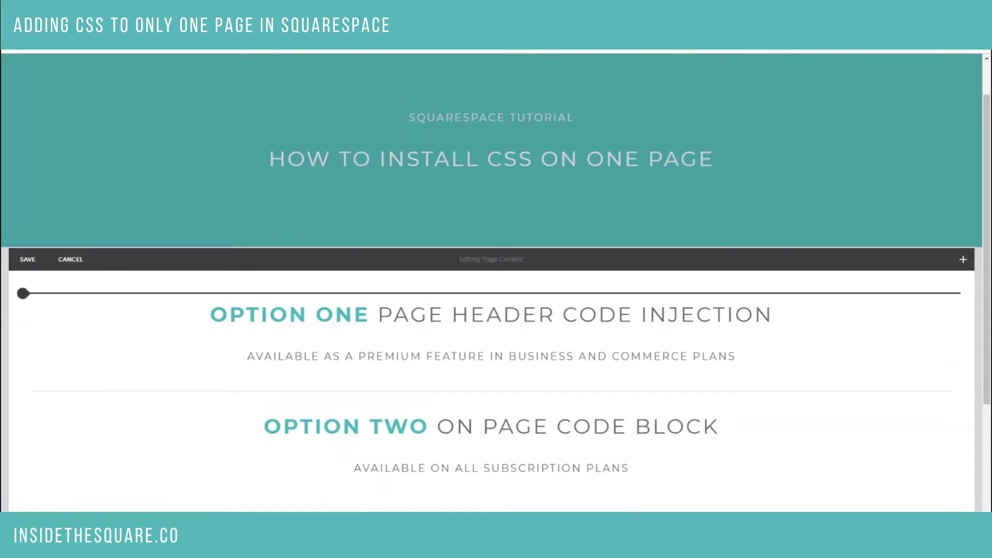
left_click(23, 294)
type("code")
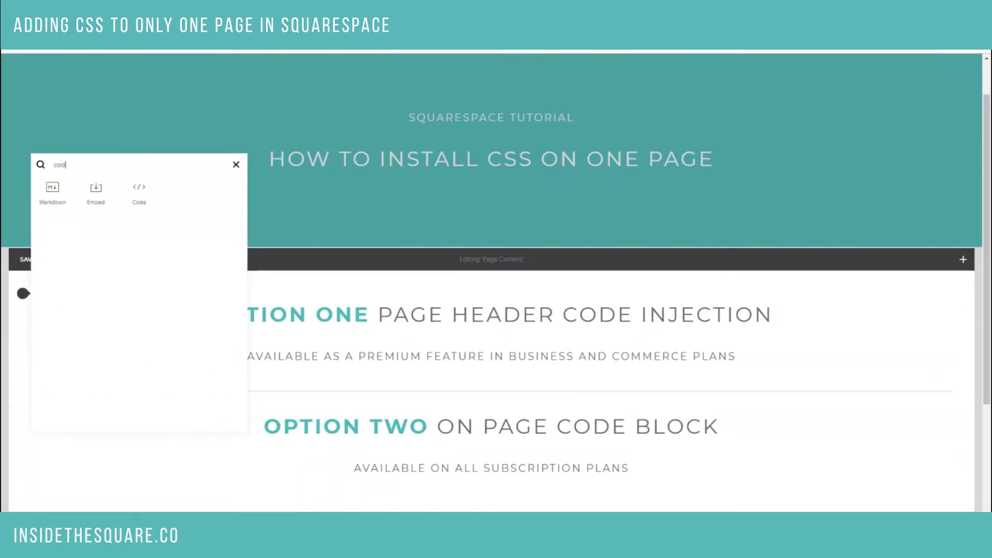
left_click(146, 195)
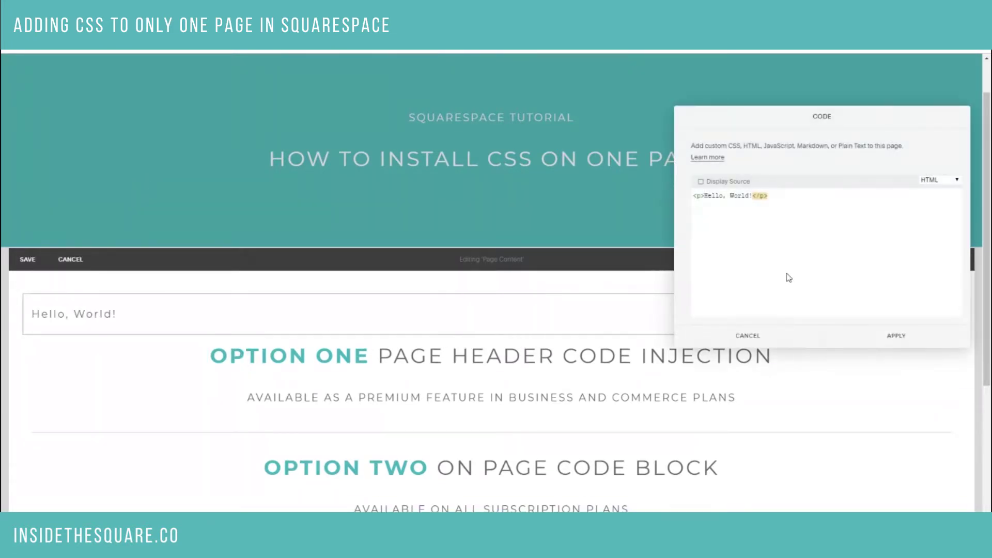
Replace the sample with <style>.Footer {display:none!important}</style>, apply it, and save the page.
left_click_drag(784, 201, 643, 192)
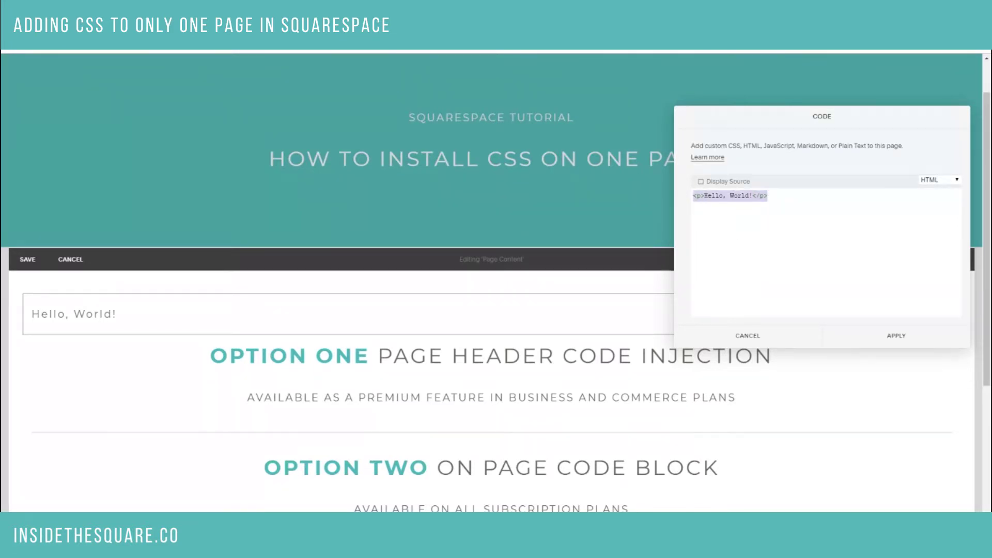
key("ctrl+v")
double_click(700, 195)
left_click_drag(836, 195, 879, 206)
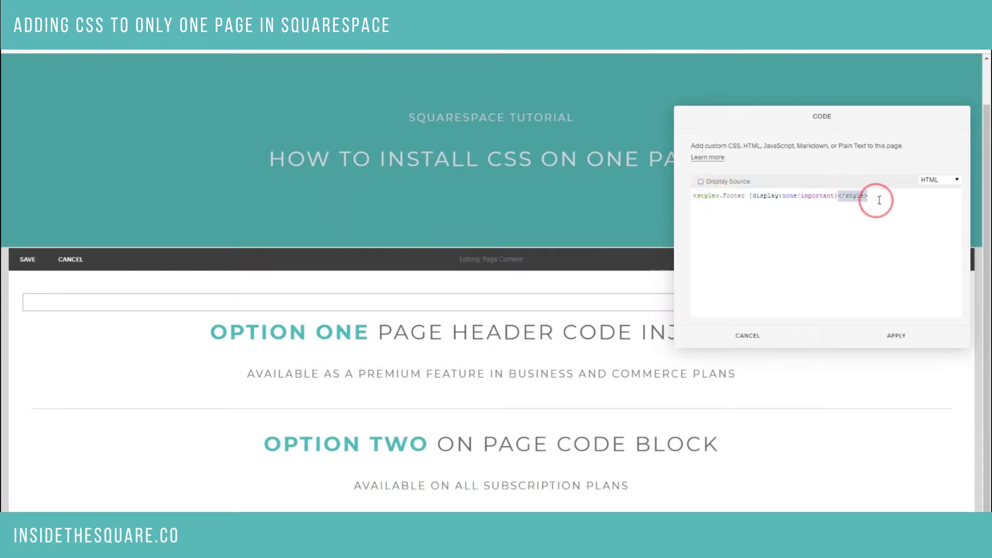
left_click_drag(720, 196, 837, 198)
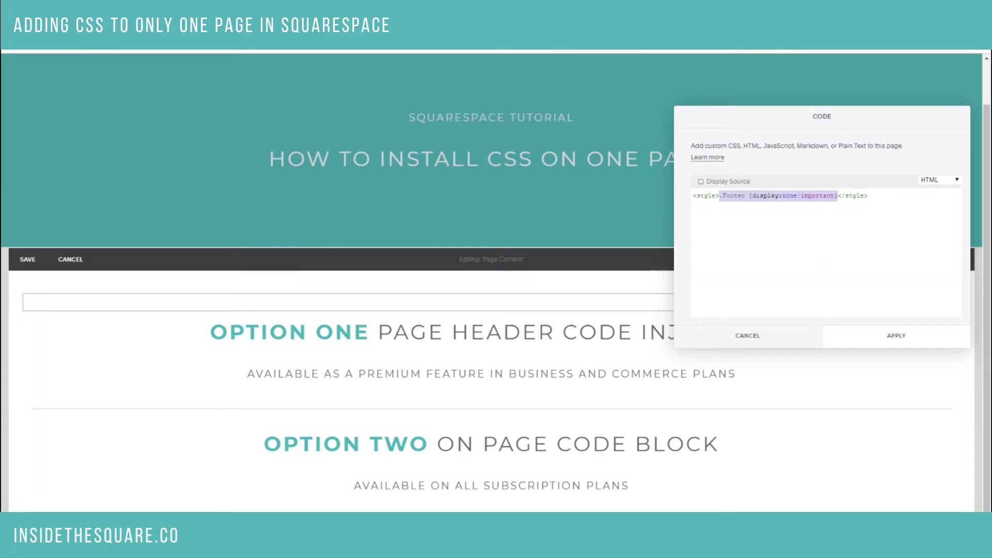
left_click(883, 342)
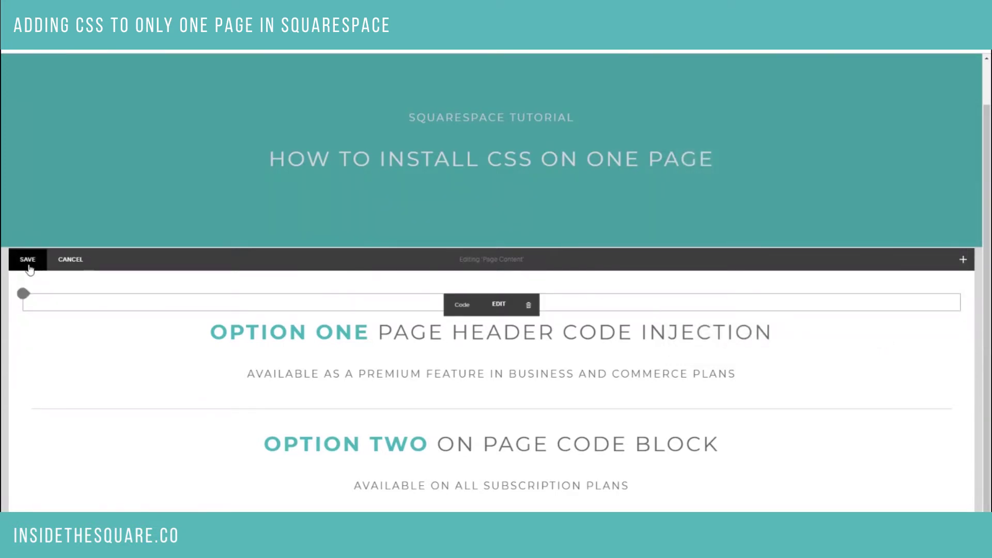
left_click(28, 261)
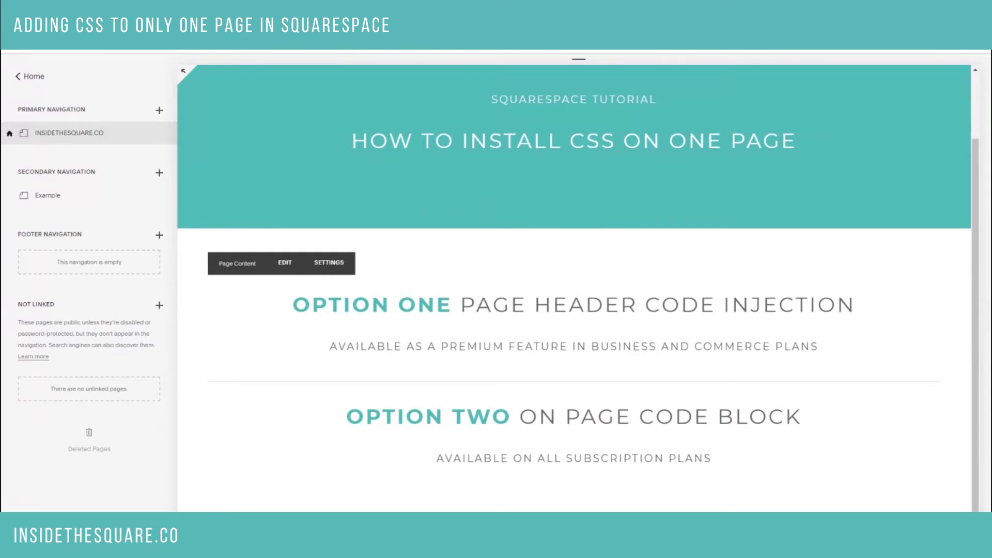
scroll(223, 177, "up", 2)
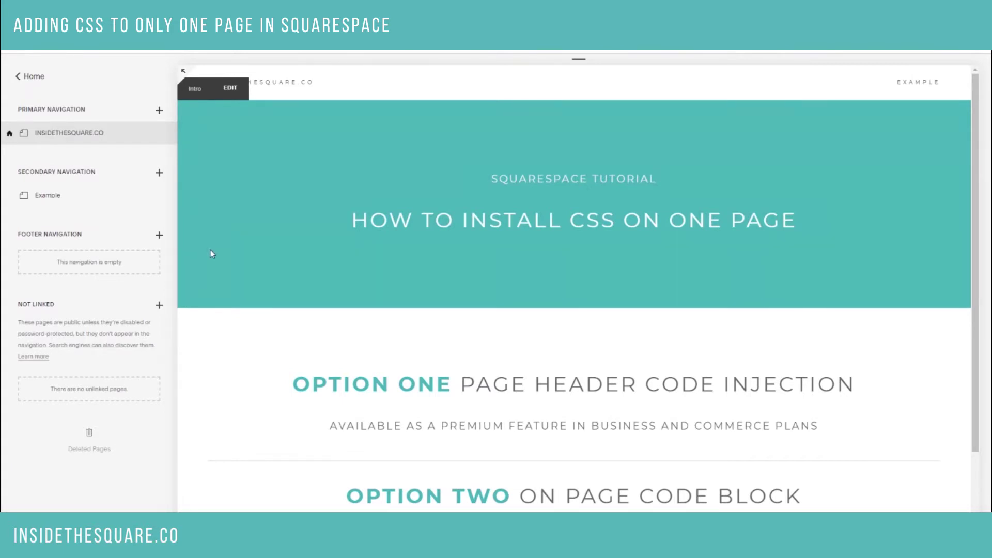
left_click(27, 80)
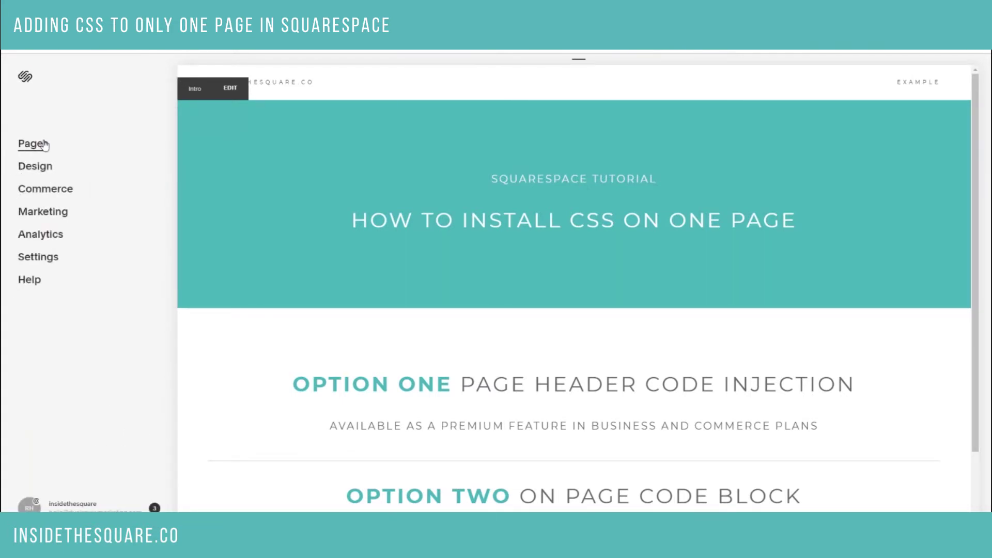
left_click(44, 144)
left_click(161, 135)
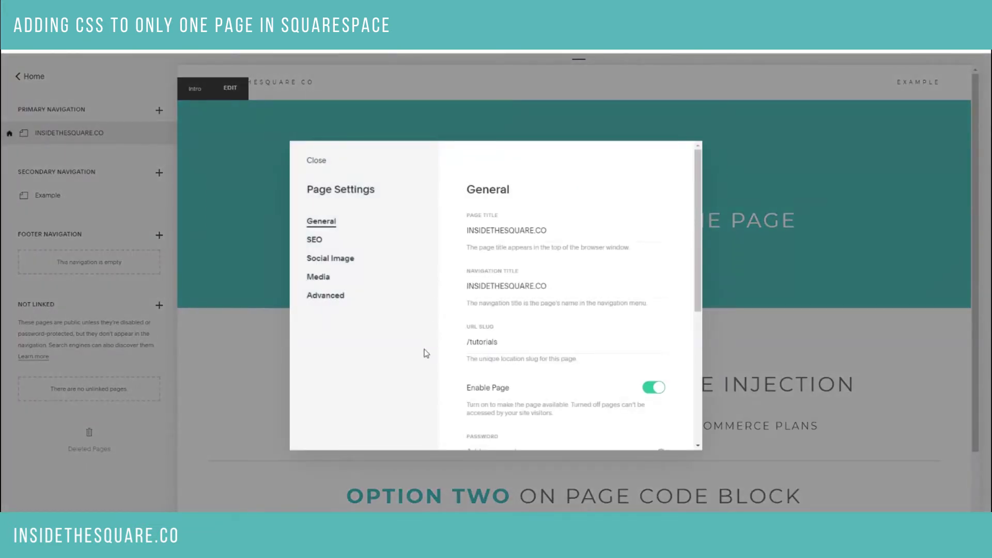
left_click(341, 297)
left_click(557, 343)
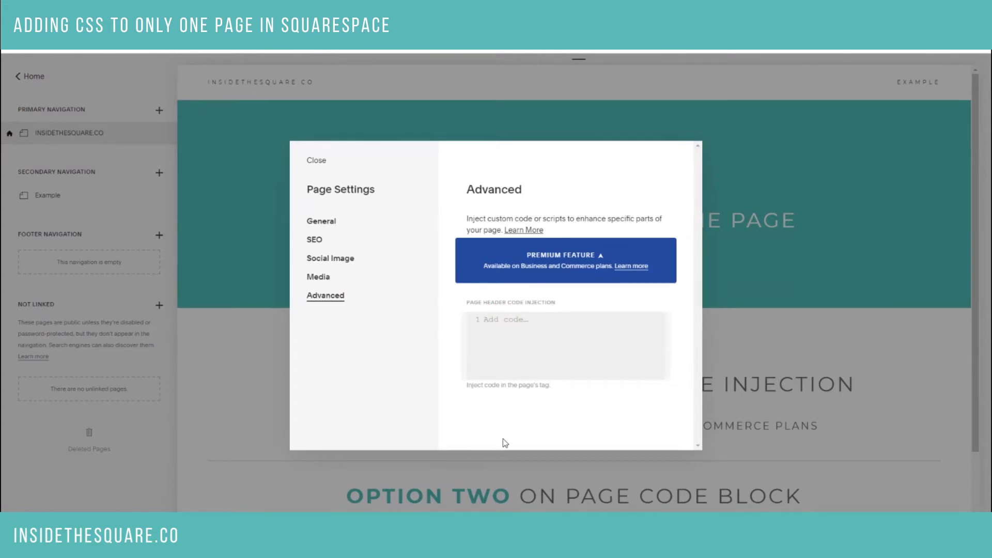
left_click(316, 161)
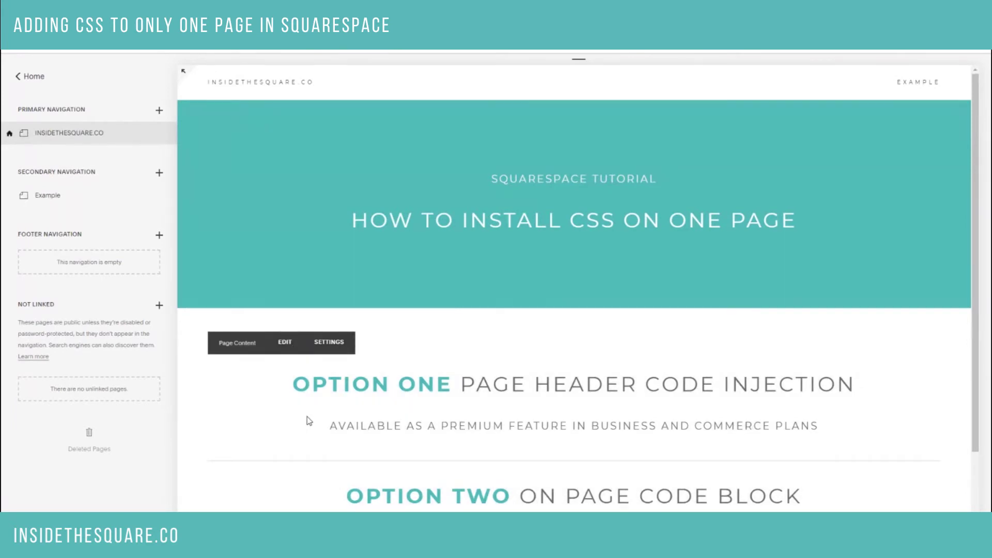
scroll(309, 421, "down", 1)
Edit the page content and insert a Code block found by searching 'cod'.
left_click(284, 293)
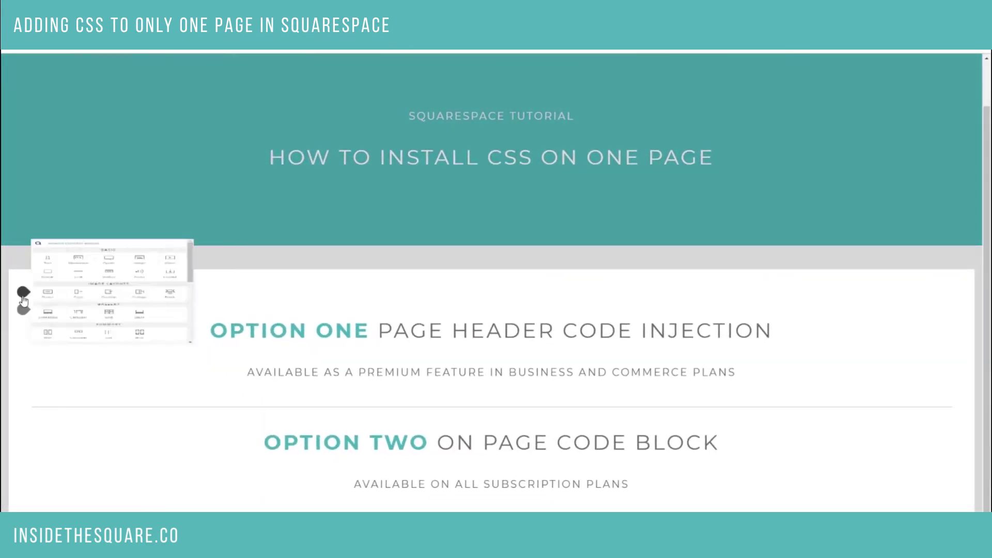
left_click(25, 295)
type("cod")
left_click(139, 188)
Paste the footer-hiding style rule over the sample code, apply it, and save the page.
left_click_drag(790, 196, 693, 197)
key("ctrl+v")
left_click(713, 198)
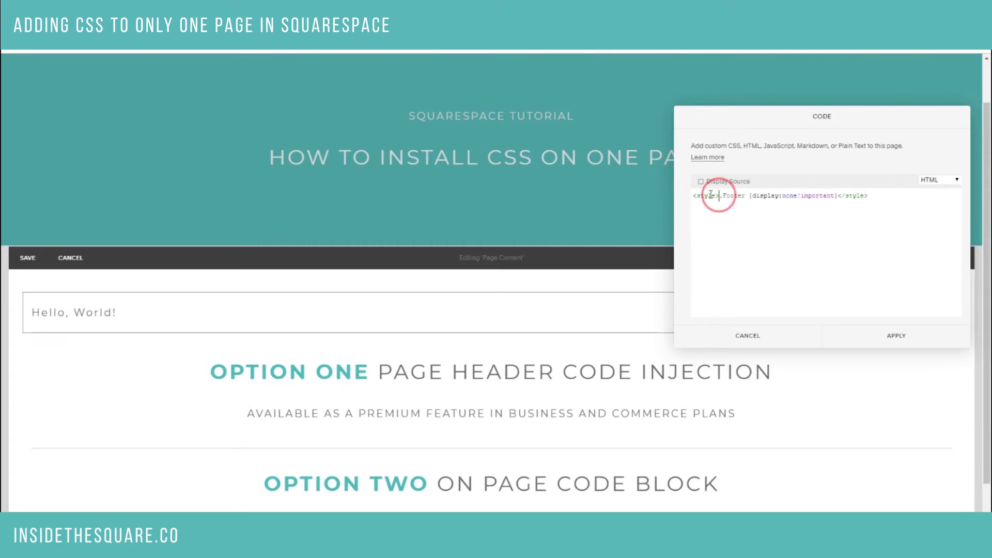
left_click(883, 195)
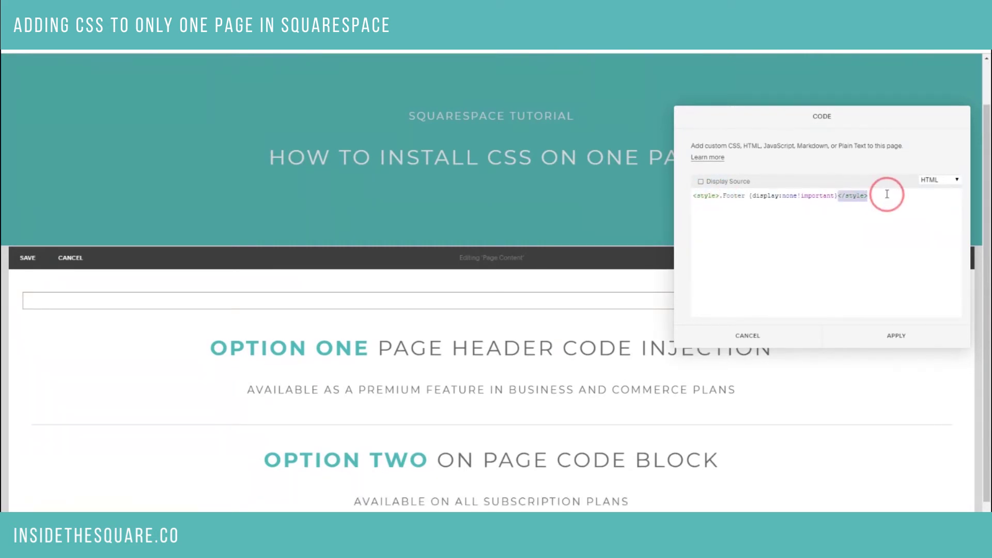
left_click(888, 338)
left_click(29, 258)
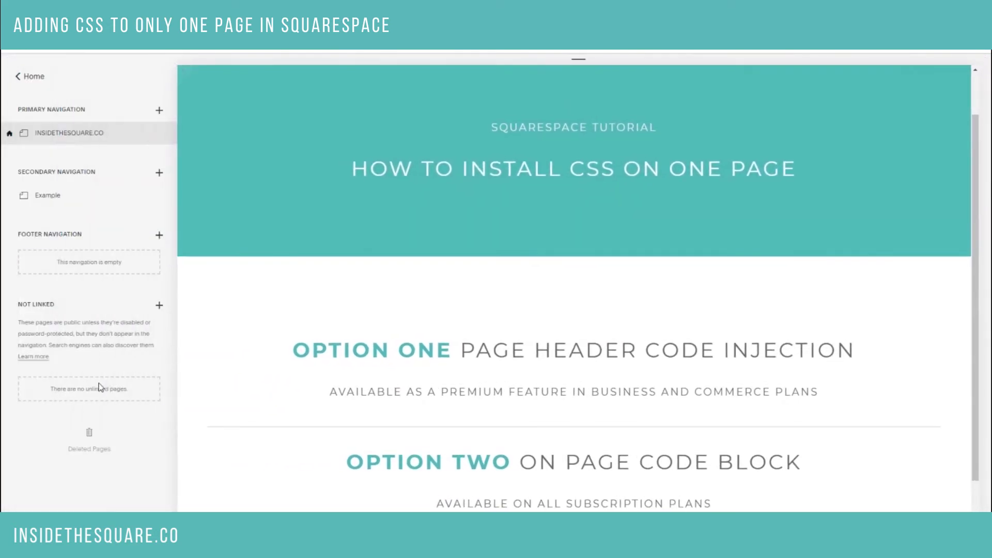